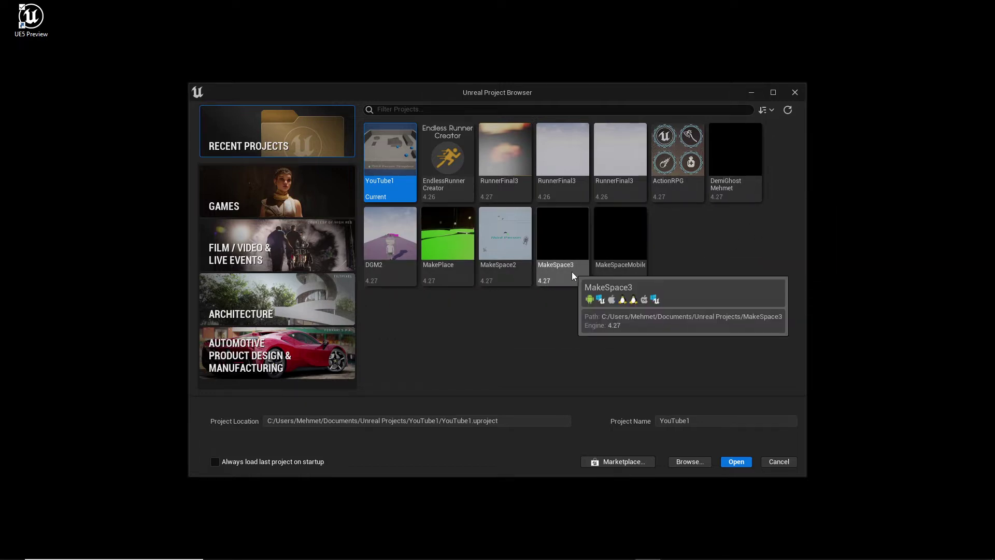
Browse the Film, Architecture, Automotive and Recent Projects categories, then return to Games
click(279, 206)
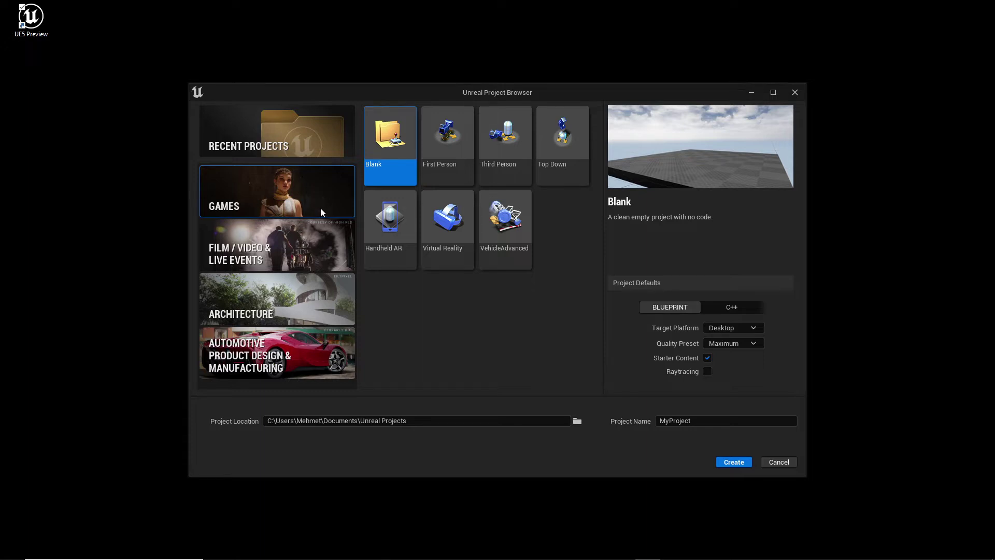
click(236, 260)
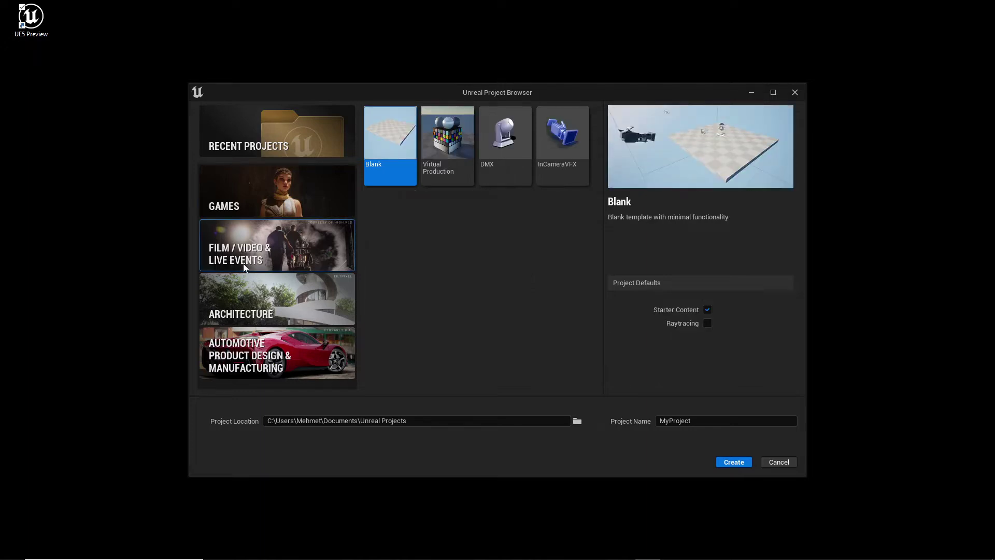
click(247, 312)
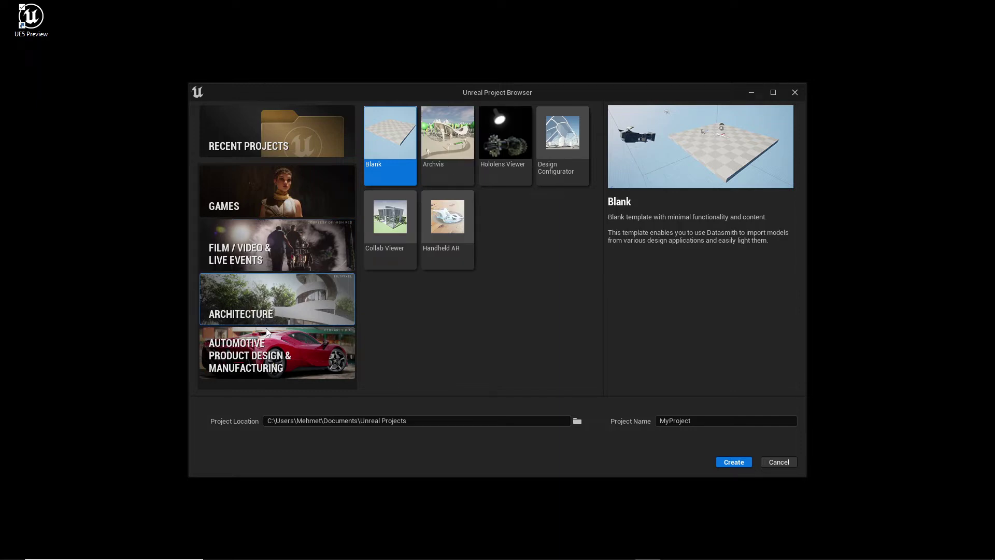
click(255, 358)
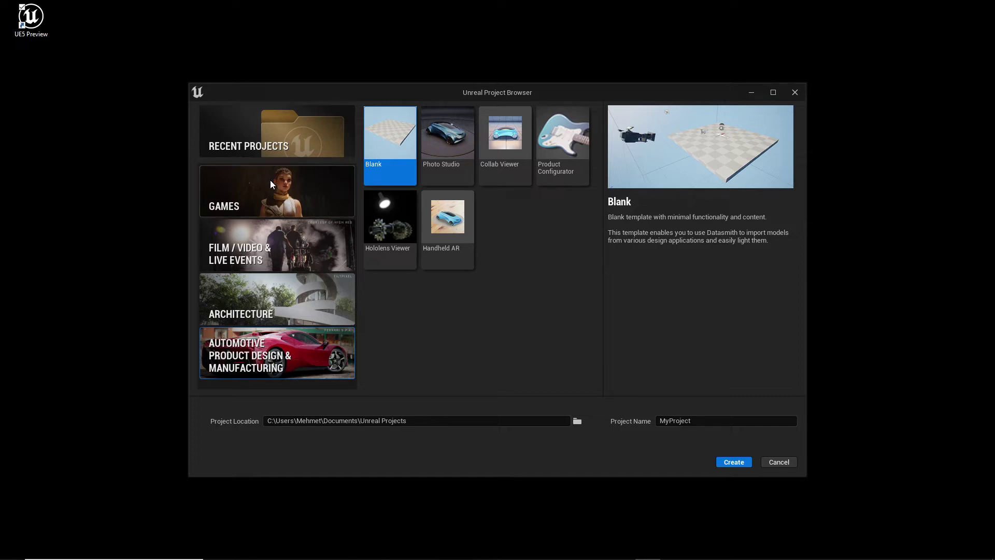
click(270, 150)
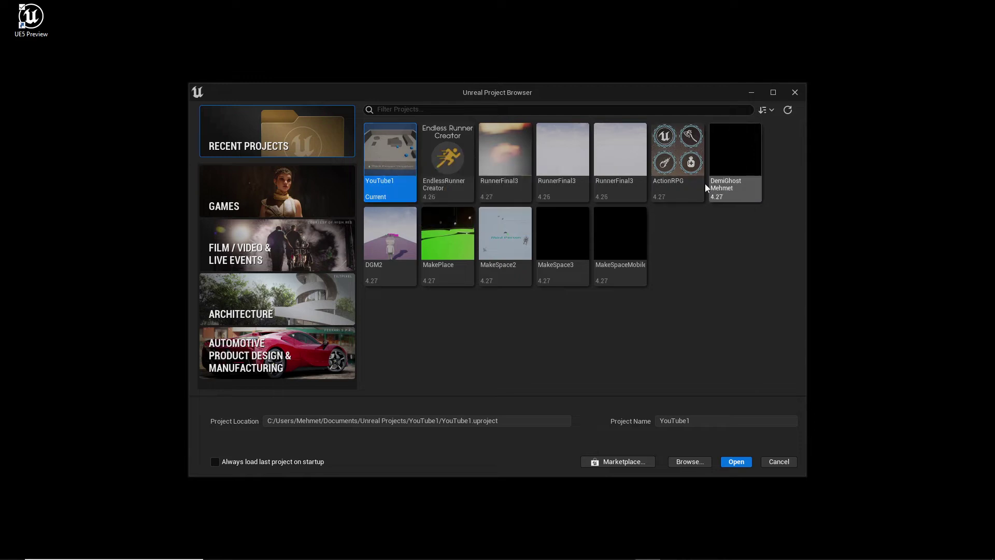
click(280, 200)
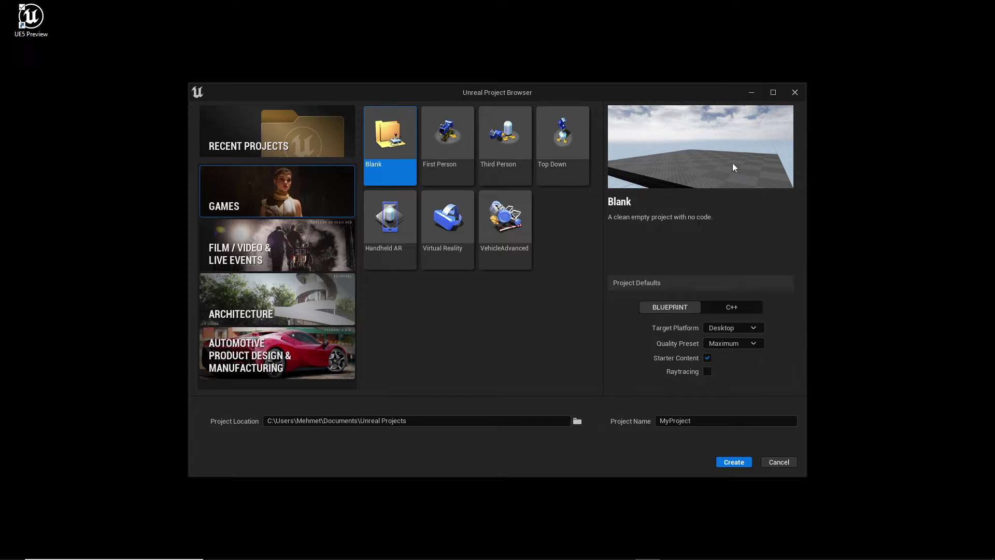
Preview the First Person, Third Person, Top Down, Handheld AR, Virtual Reality and VehicleAdvanced templates
click(454, 143)
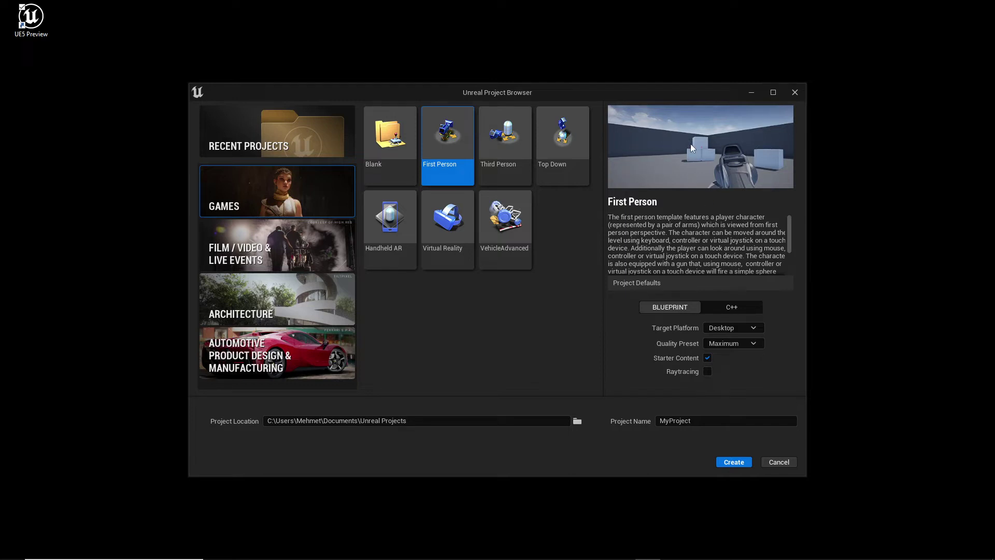
click(511, 160)
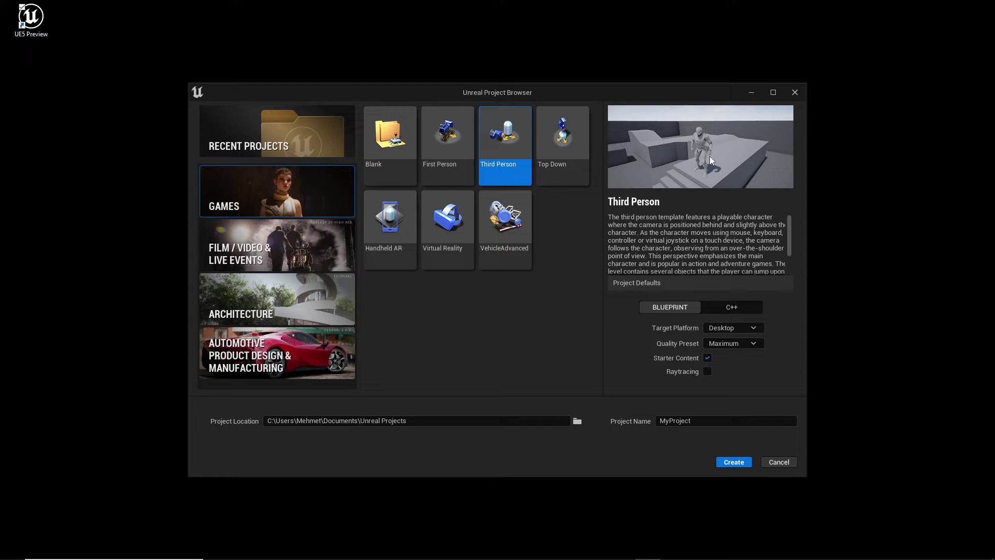
click(560, 134)
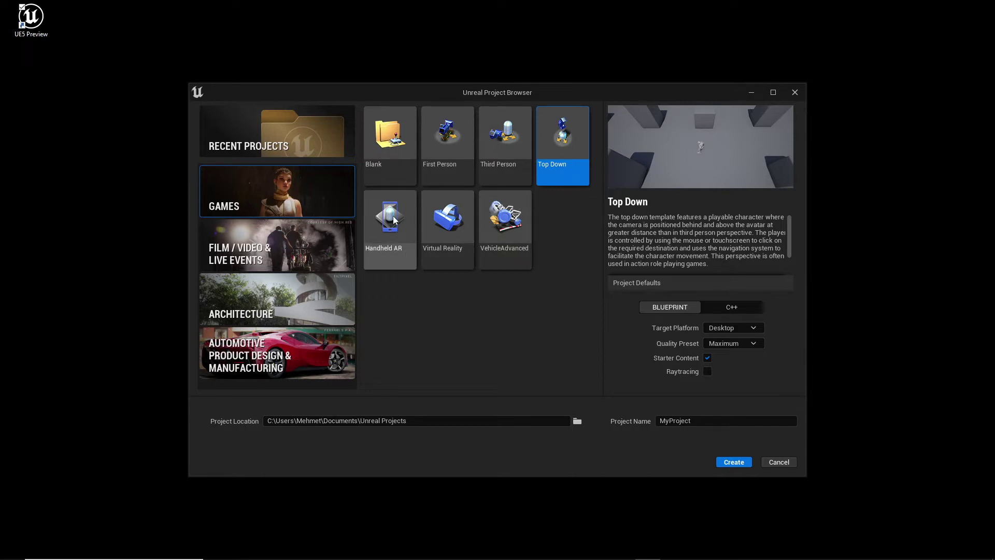
click(406, 266)
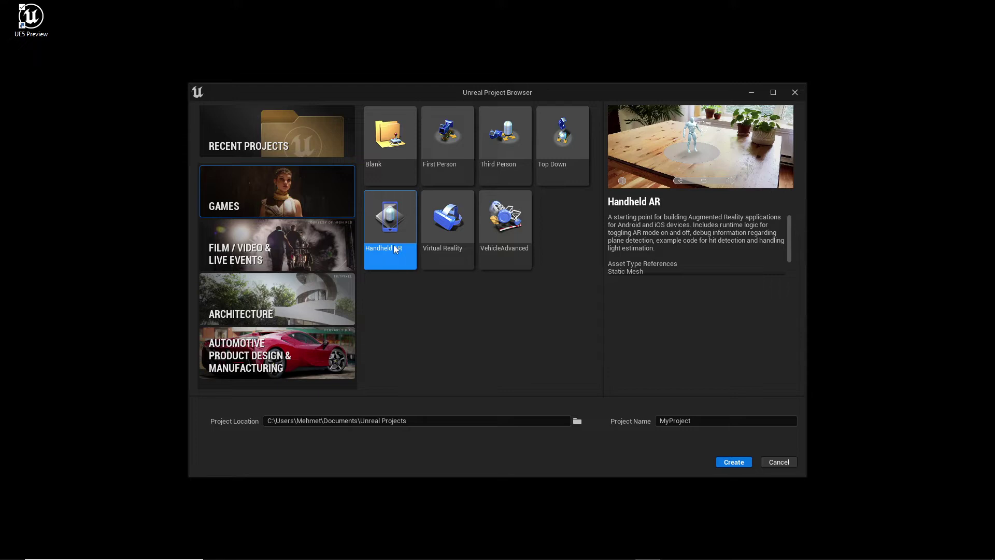
click(445, 255)
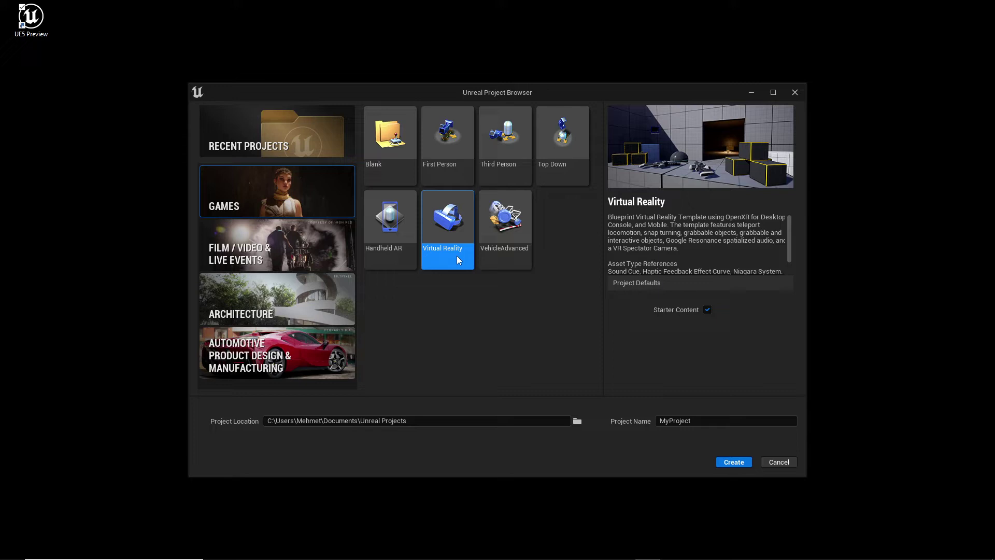
click(516, 264)
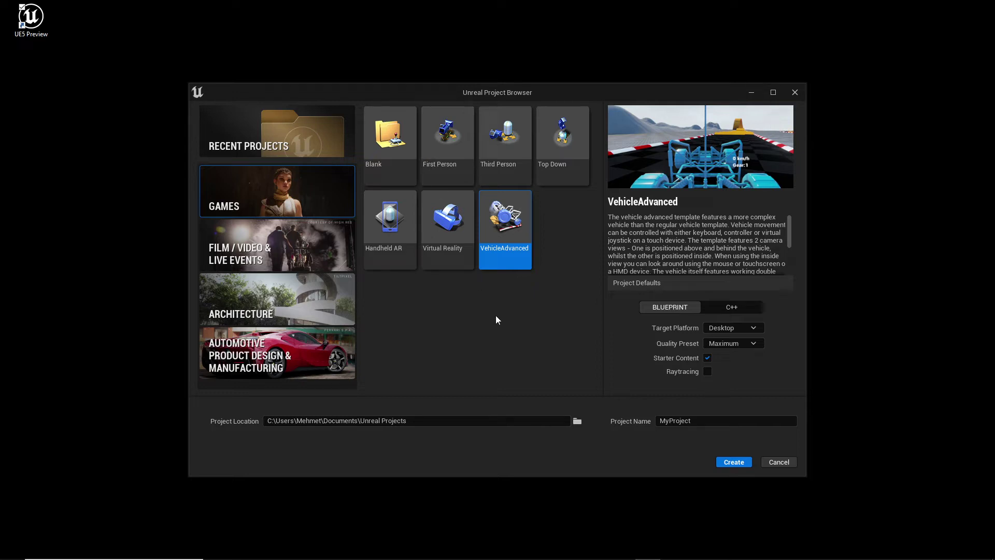
Pick the Third Person template and set the project type to Blueprint instead of C++
click(403, 115)
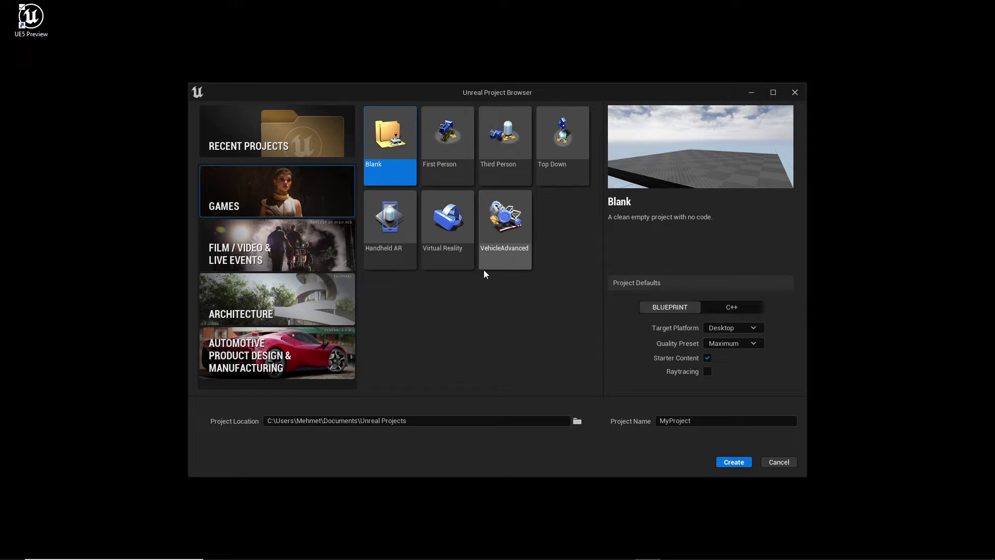
click(499, 155)
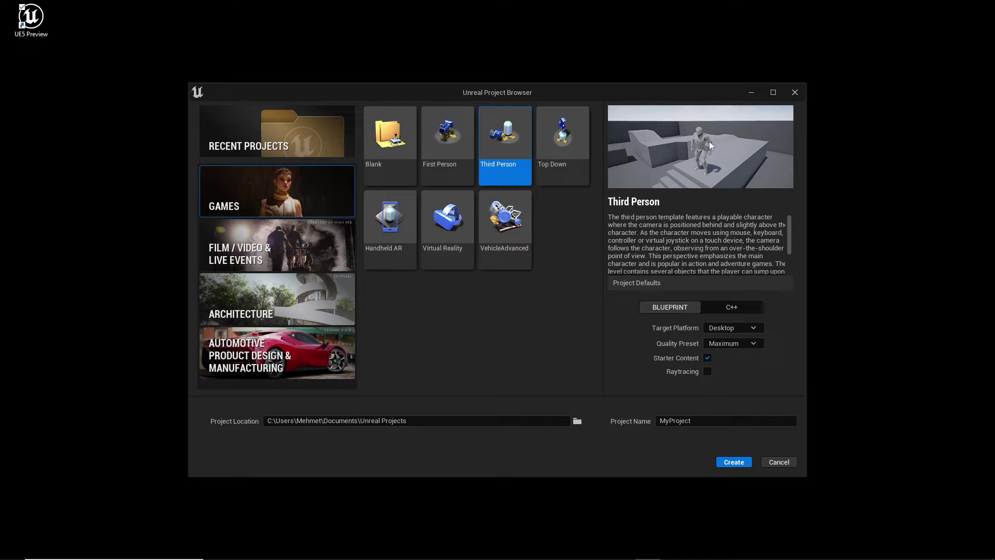
click(459, 142)
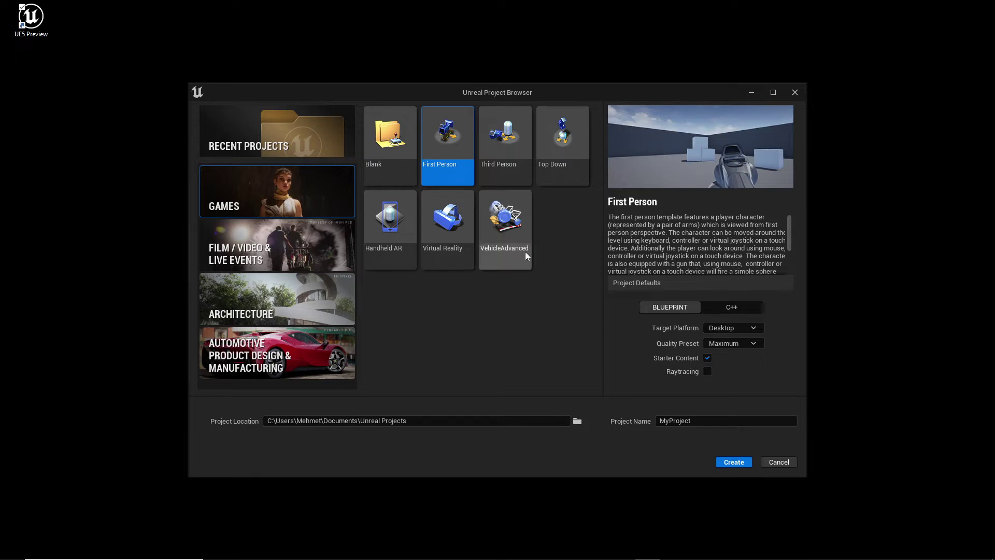
click(506, 142)
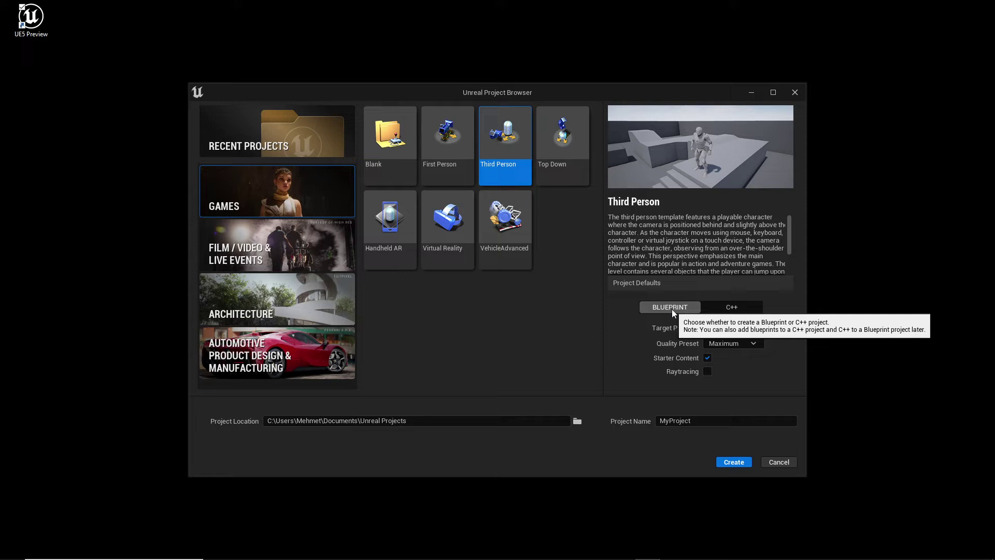
click(728, 309)
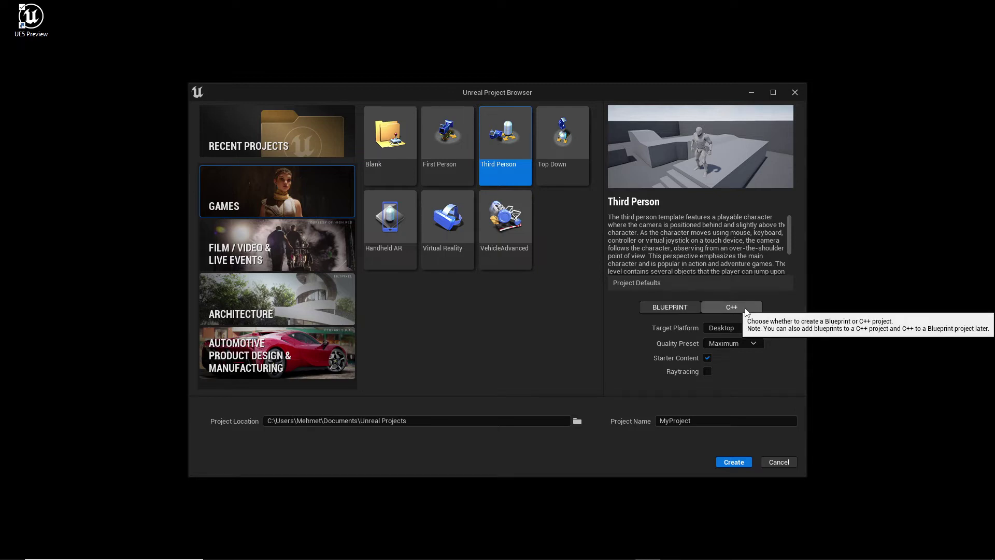
click(699, 307)
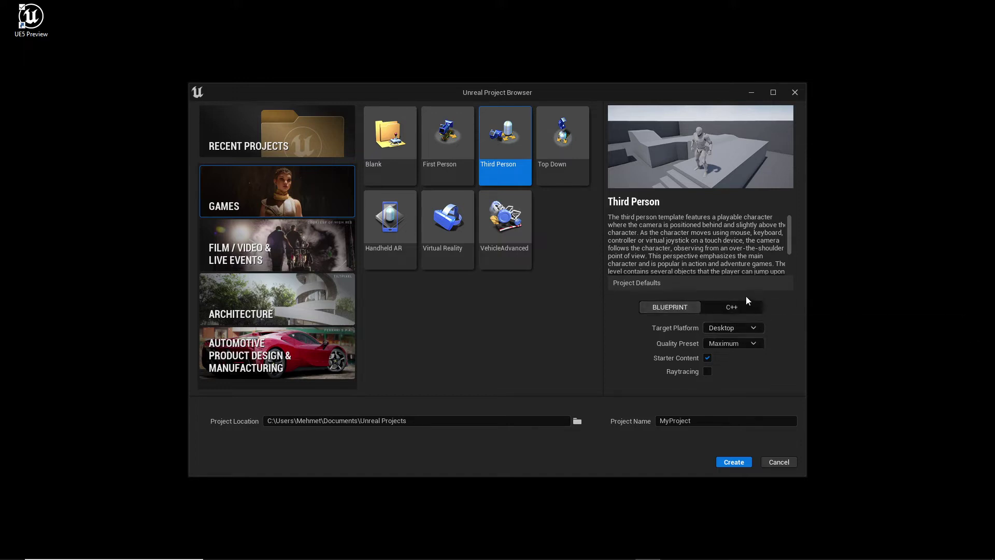
click(720, 303)
Try Mobile as the target platform, then set it back to Desktop
click(731, 330)
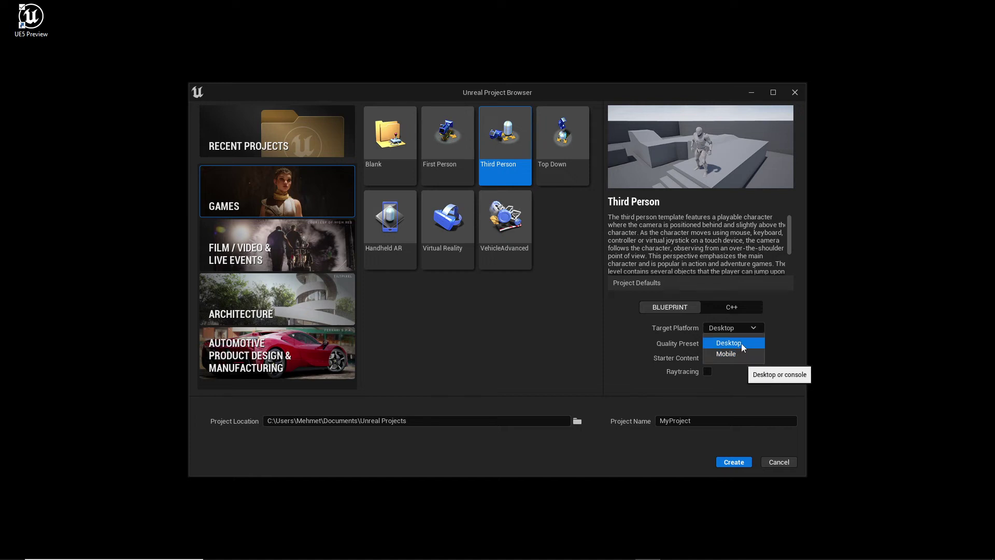
click(743, 343)
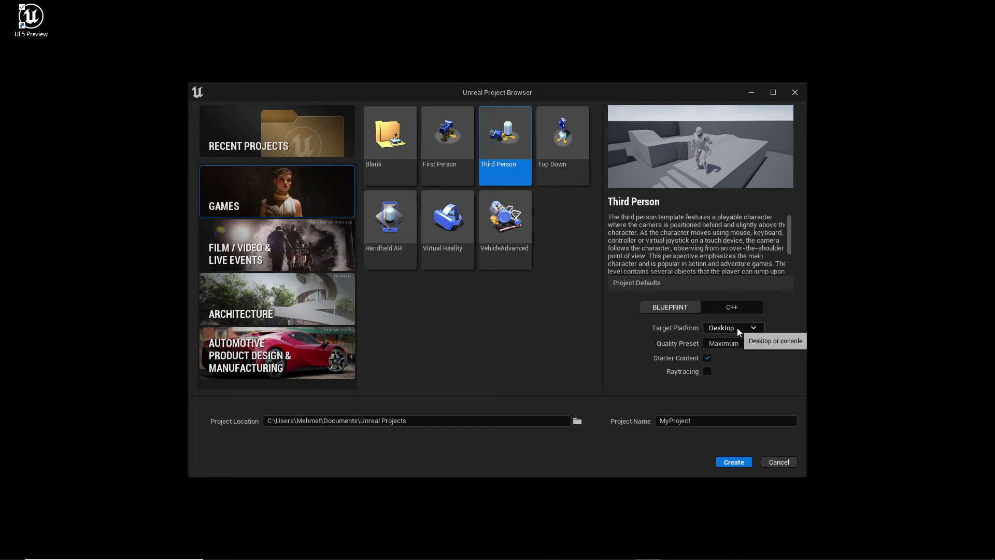
click(736, 327)
click(737, 353)
click(734, 328)
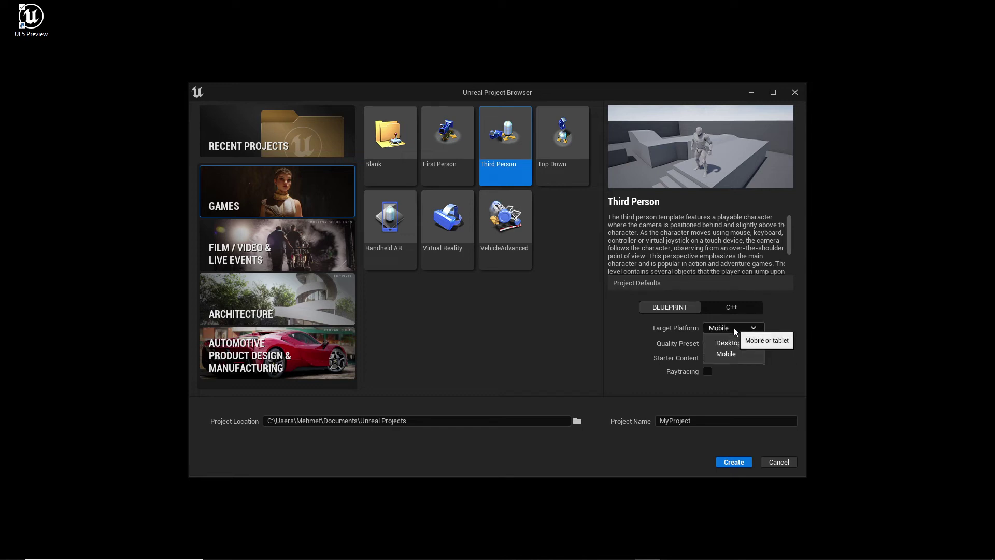
click(727, 343)
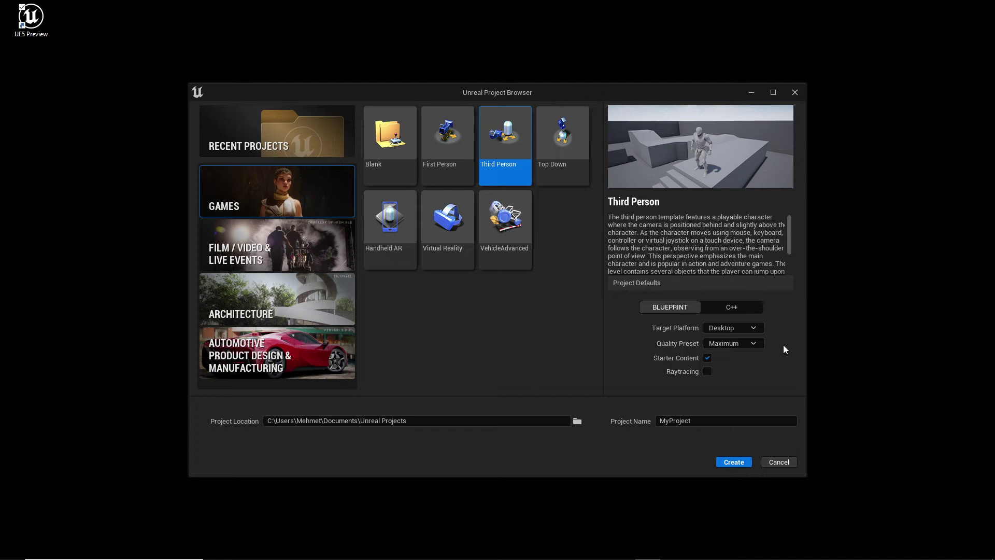
click(726, 329)
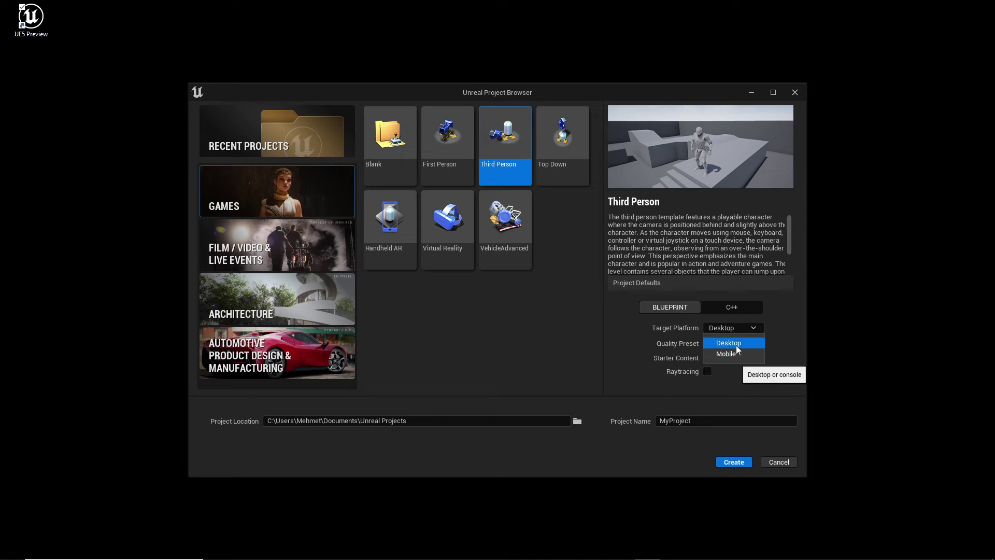
Keep Desktop as the target platform and display the Maximum and Scalable quality presets
click(737, 345)
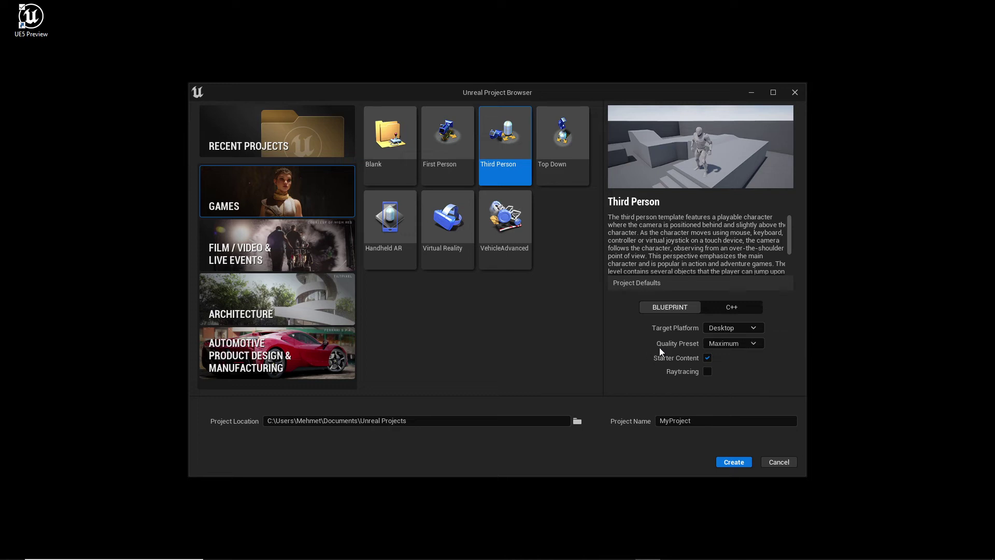
click(742, 344)
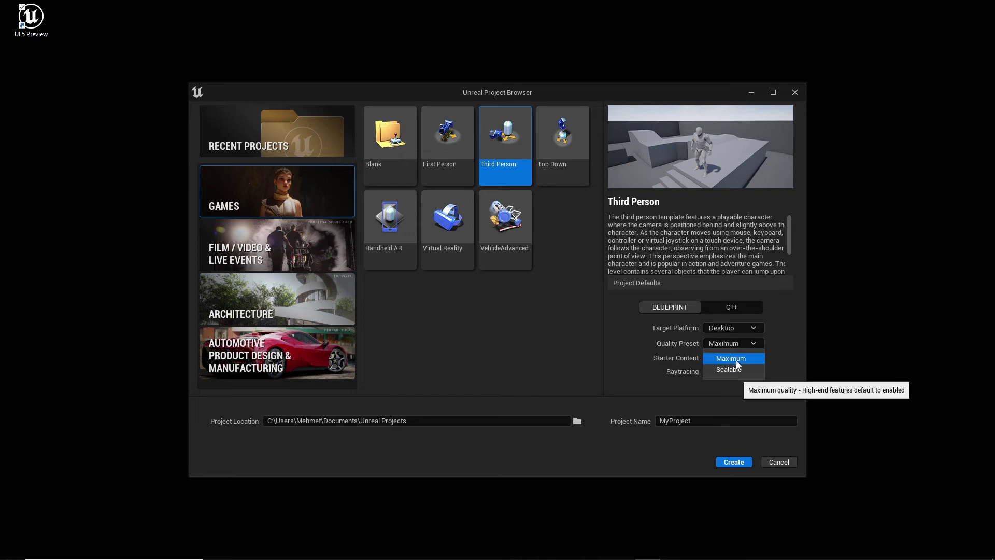
click(735, 328)
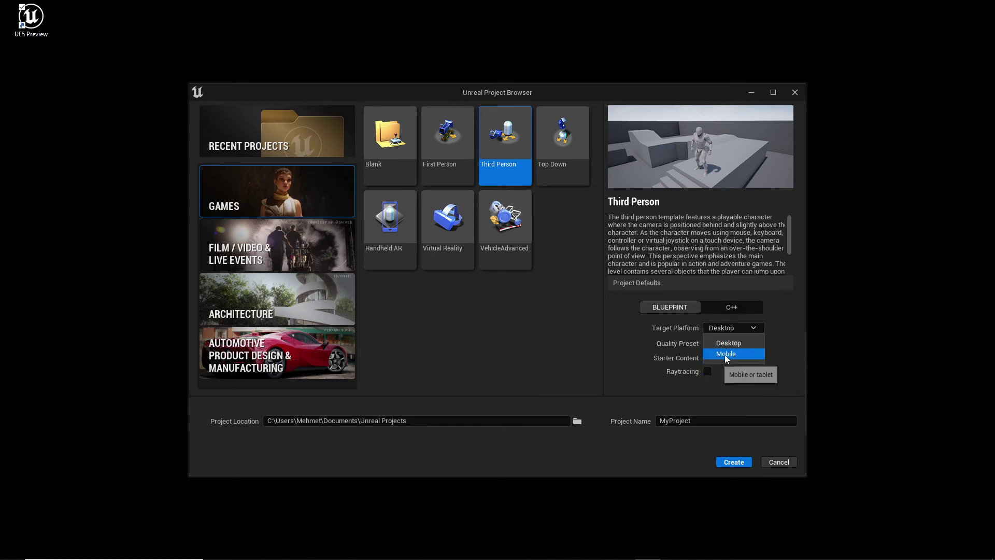
click(782, 332)
click(729, 344)
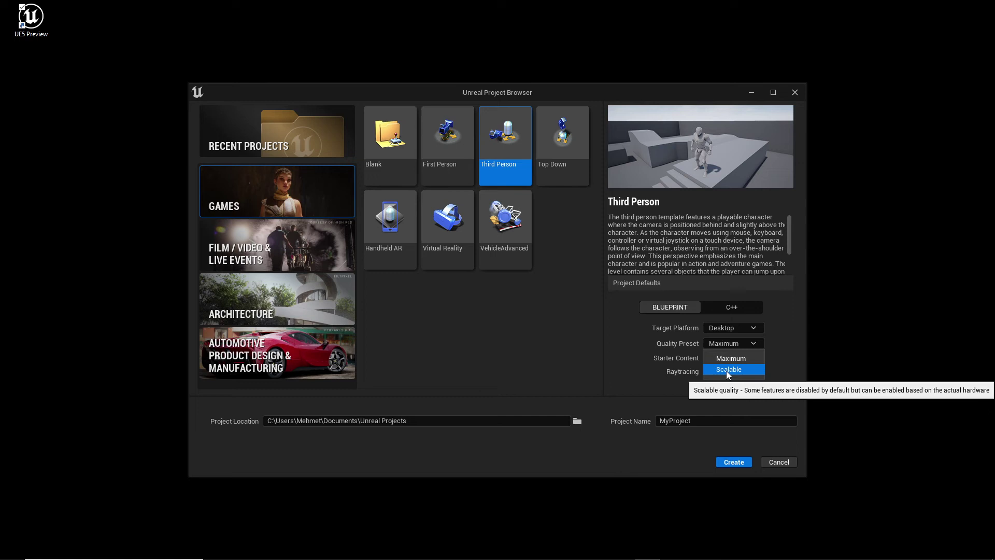
Keep Maximum as the quality preset, leaving Starter Content on and Raytracing off
click(783, 342)
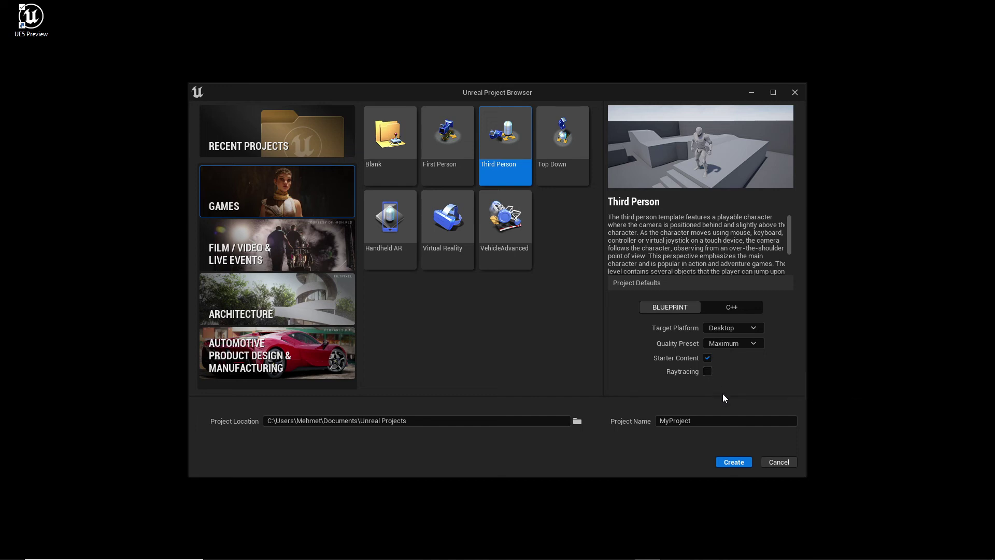
click(380, 424)
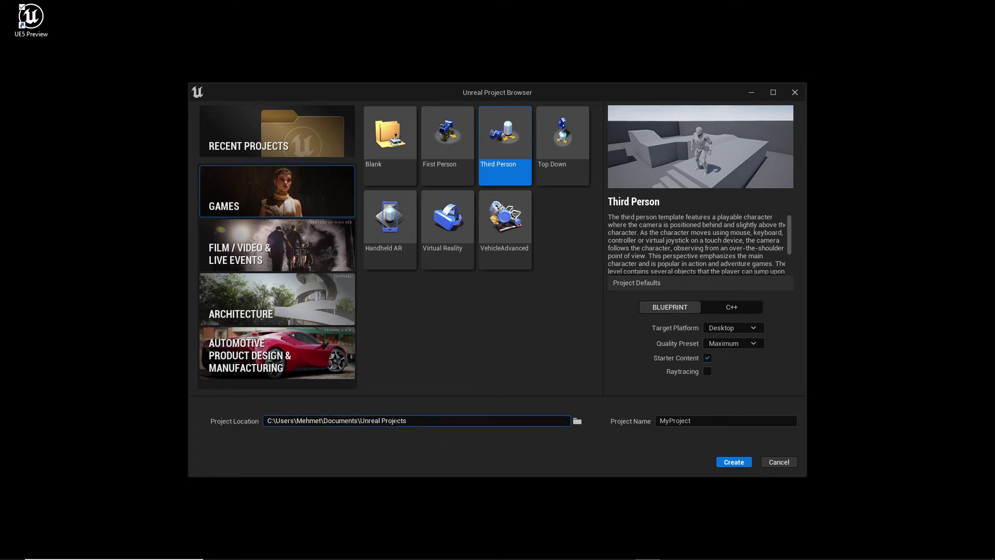
click(446, 448)
click(399, 421)
Replace the default project name MyProject with DemonstrationYT
click(689, 421)
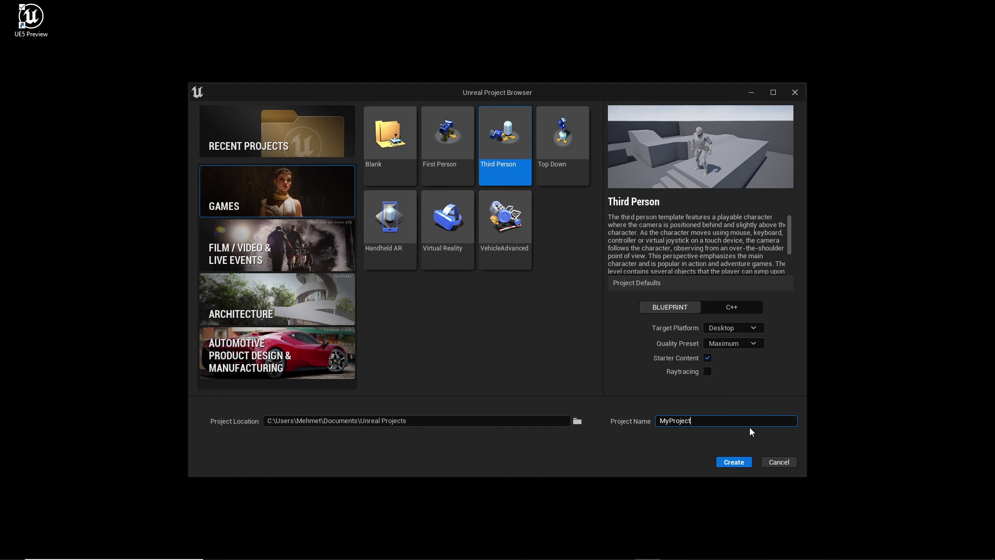
key(BackSpace)
key(BackSpace)
key(BackSpace)
key(BackSpace)
key(BackSpace)
key(BackSpace)
key(BackSpace)
key(BackSpace)
key(BackSpace)
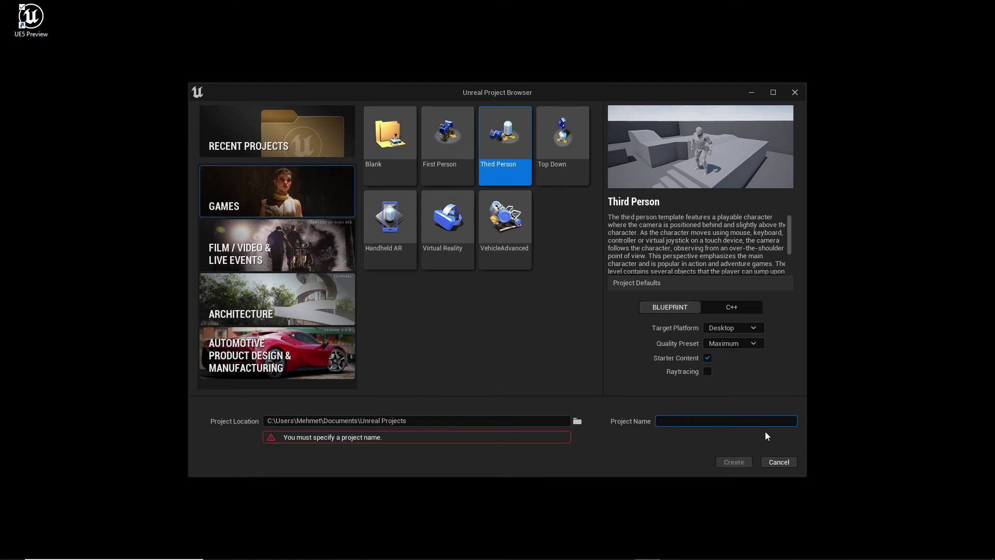
text(B)
key(BackSpace)
text(Demonstra)
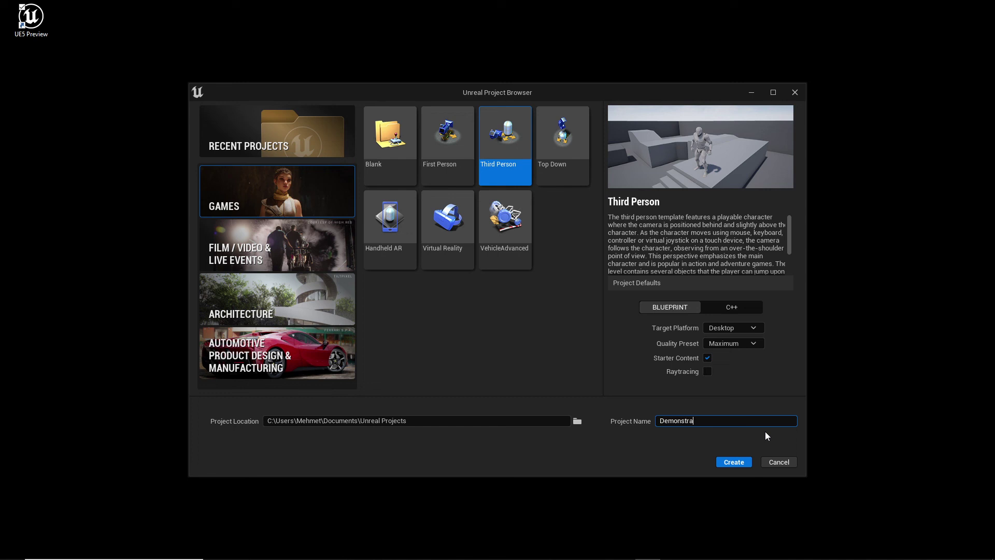
text(tionYT)
Create the DemonstrationYT project with the chosen settings
click(734, 462)
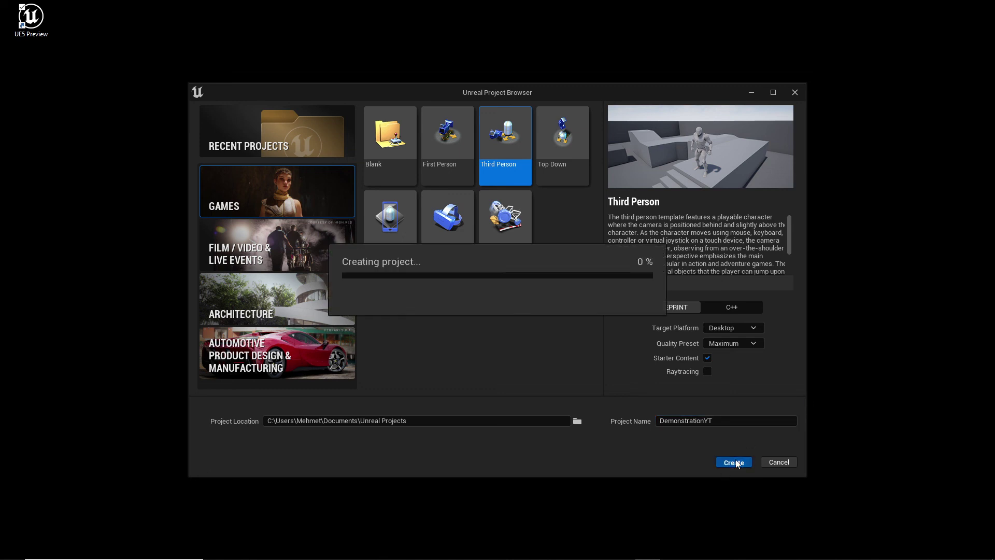